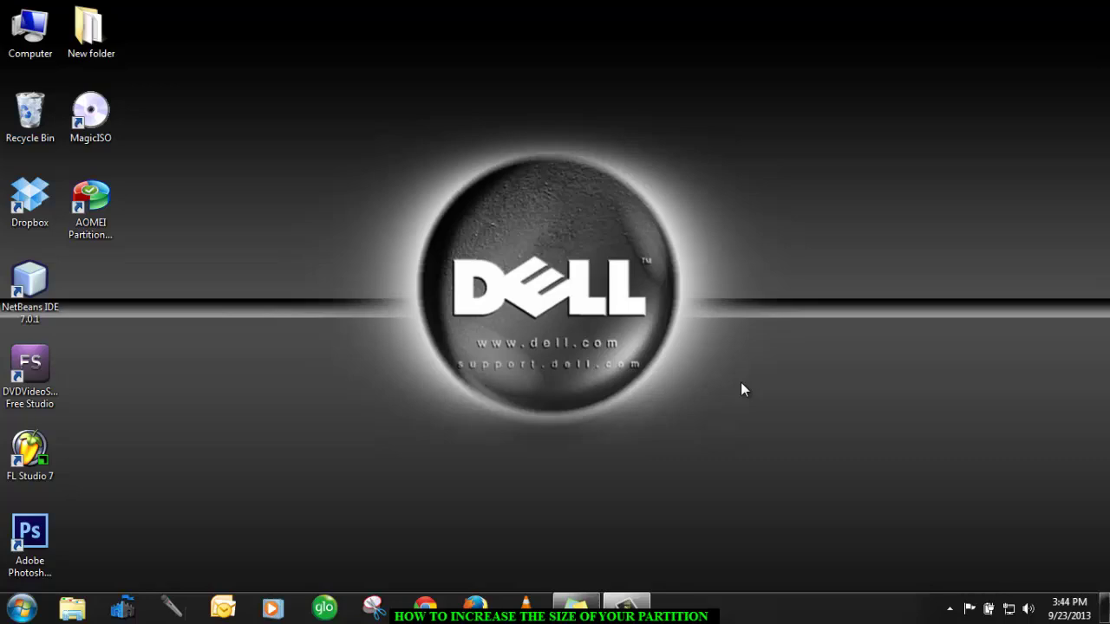
Open Computer and compare free space on pixxy (E:), 6.38 GB of 78.1 GB, and Local Disk (D:).
double_click(5, 31)
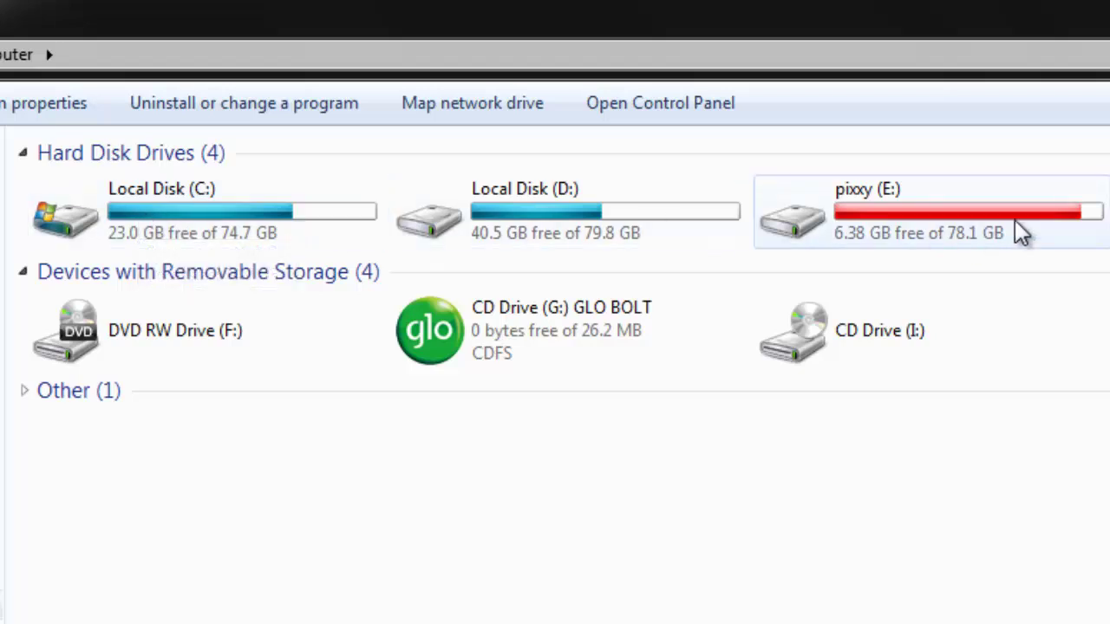
left_click(912, 222)
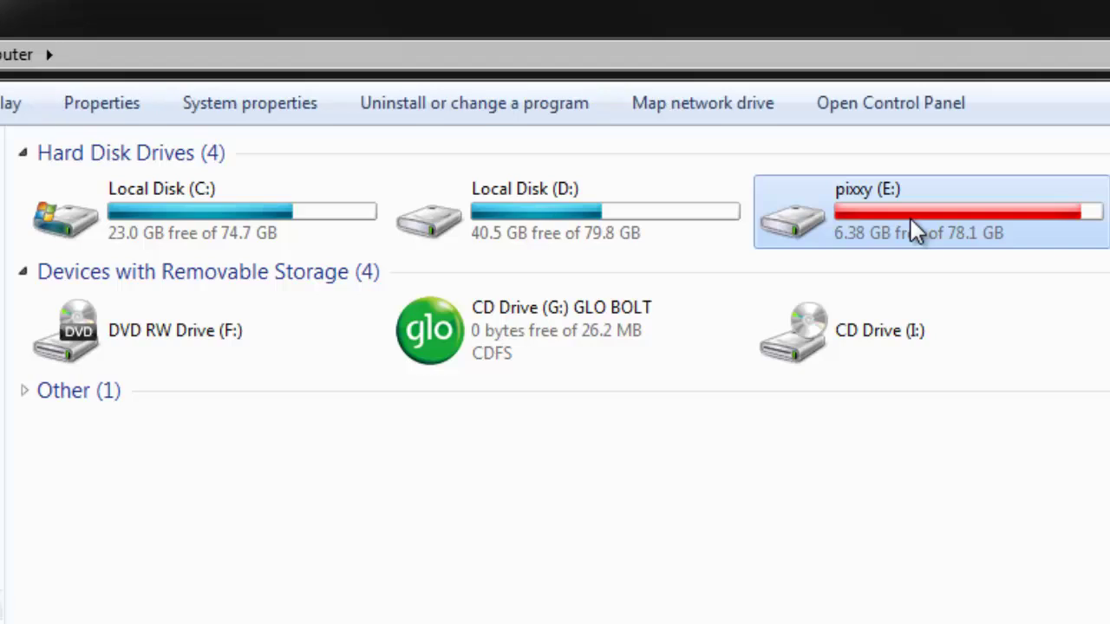
left_click(631, 217)
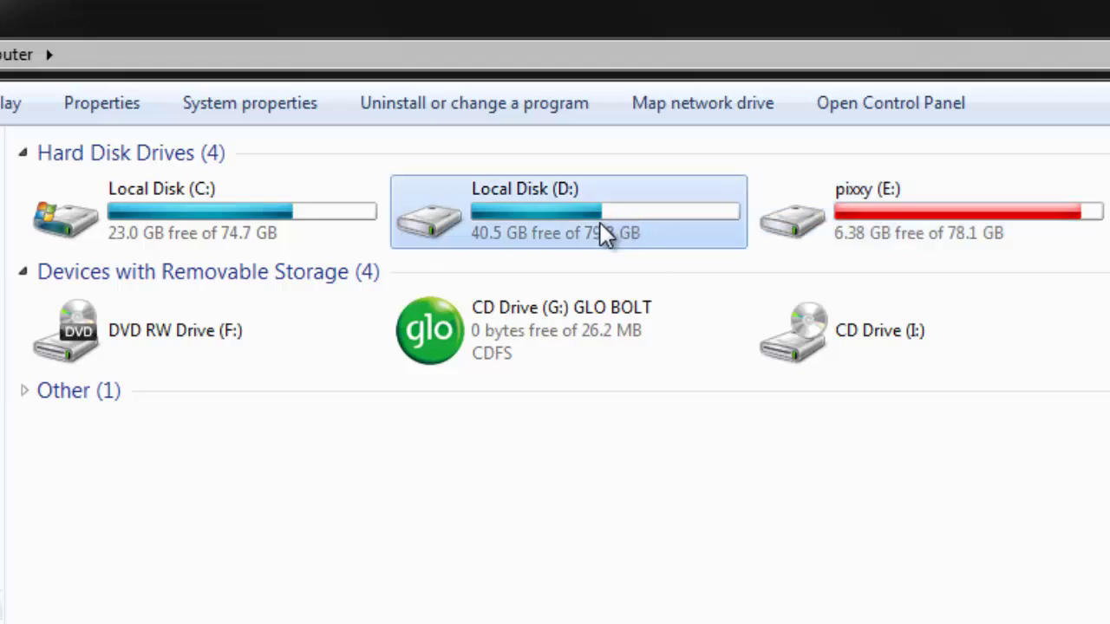
mouse_move(529, 241)
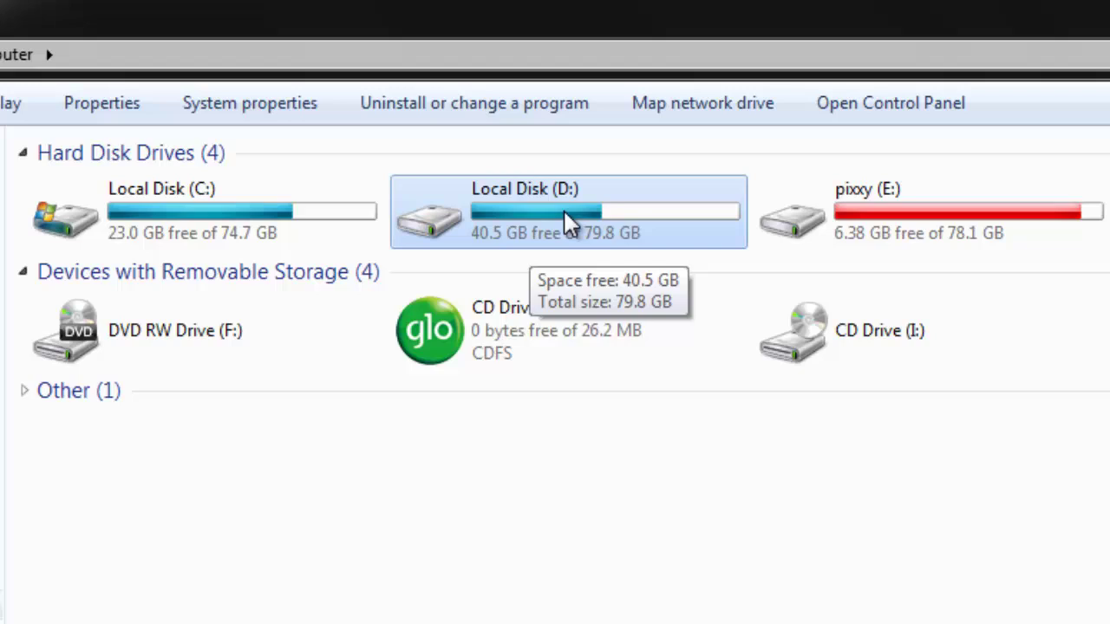
left_click(956, 240)
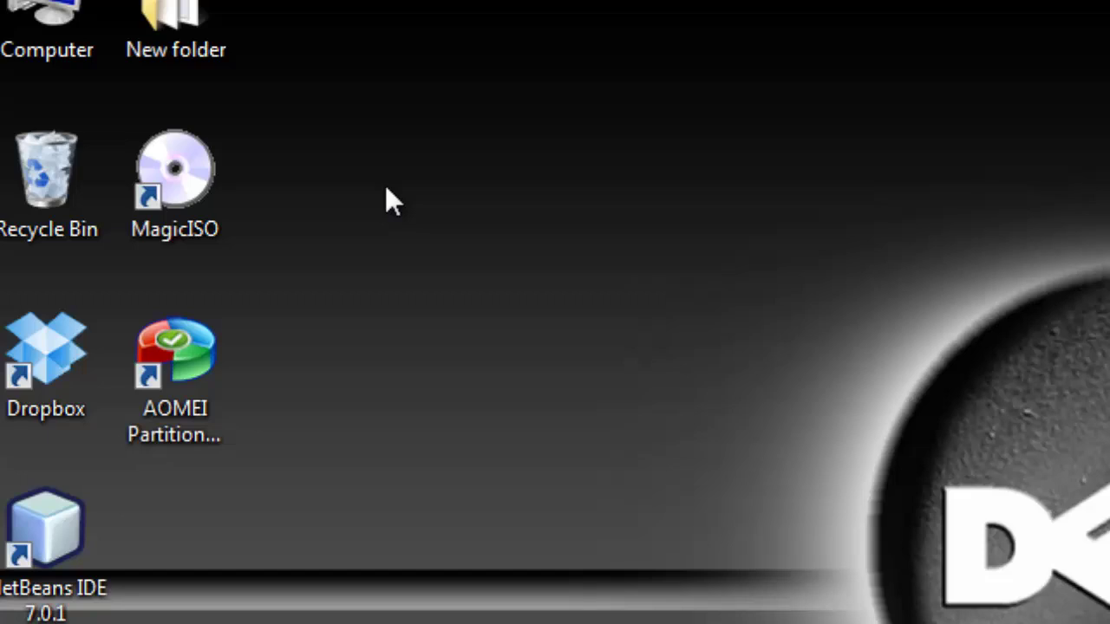
Launch AOMEI Partition Assistant, start the Extend Partition Wizard and minimize Explorer to reveal it.
double_click(175, 351)
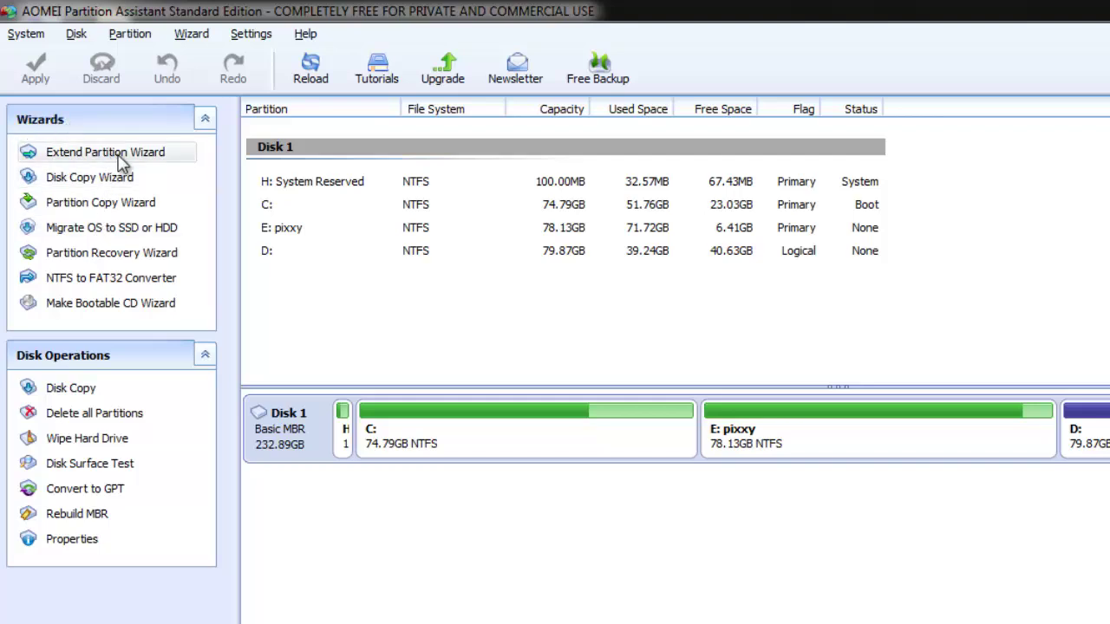
left_click(122, 163)
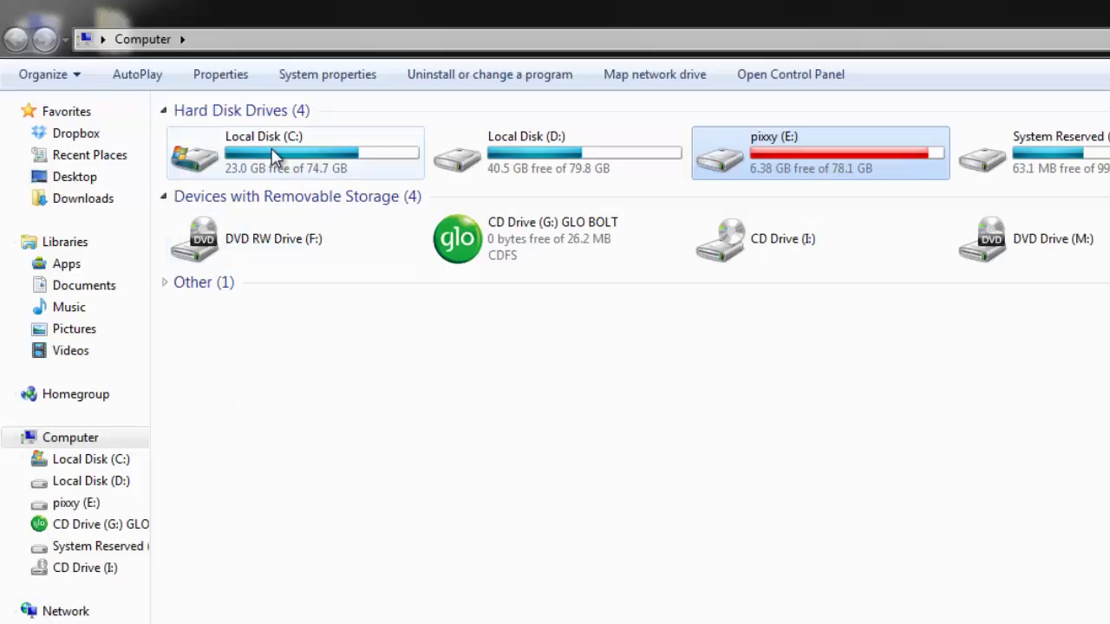
left_click(275, 156)
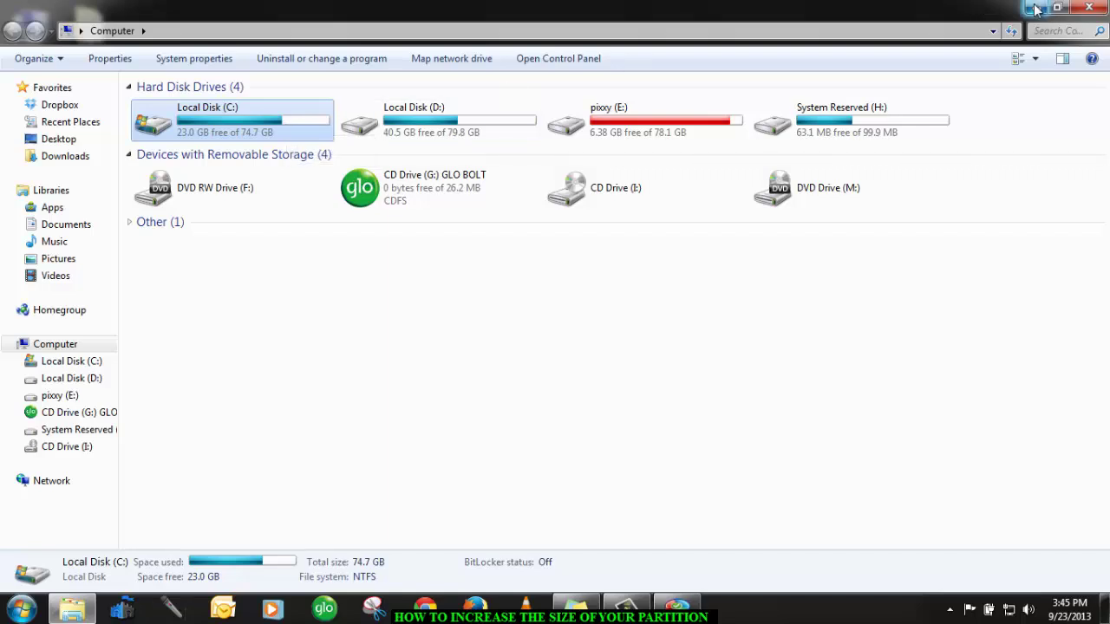
left_click(1036, 9)
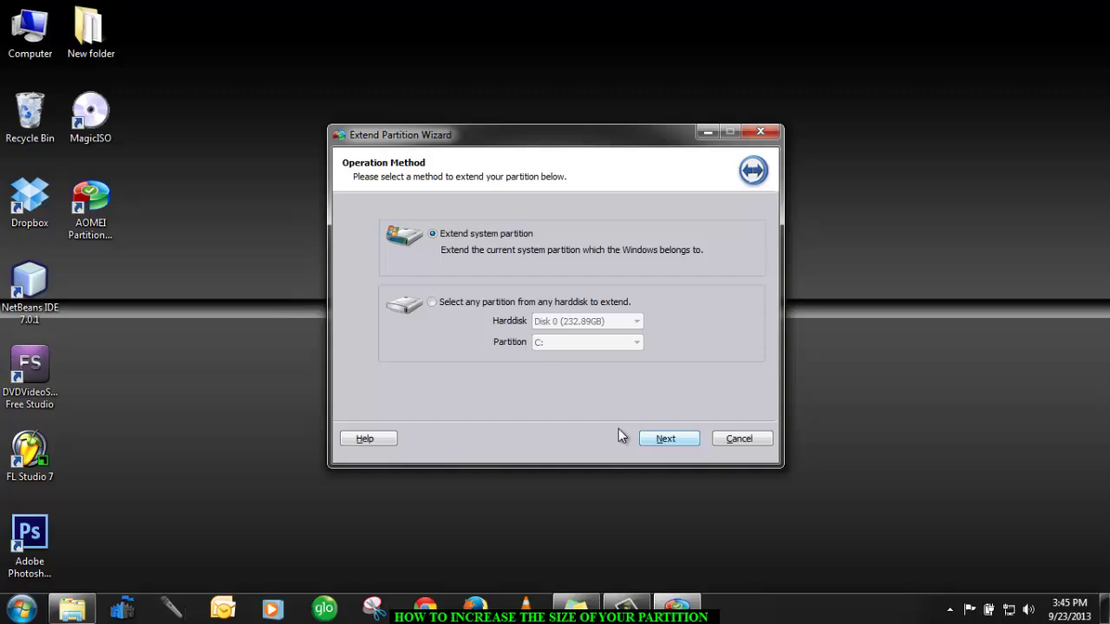
Recheck pixxy (E:) in the Explorer drive list, then return to the wizard.
left_click(72, 610)
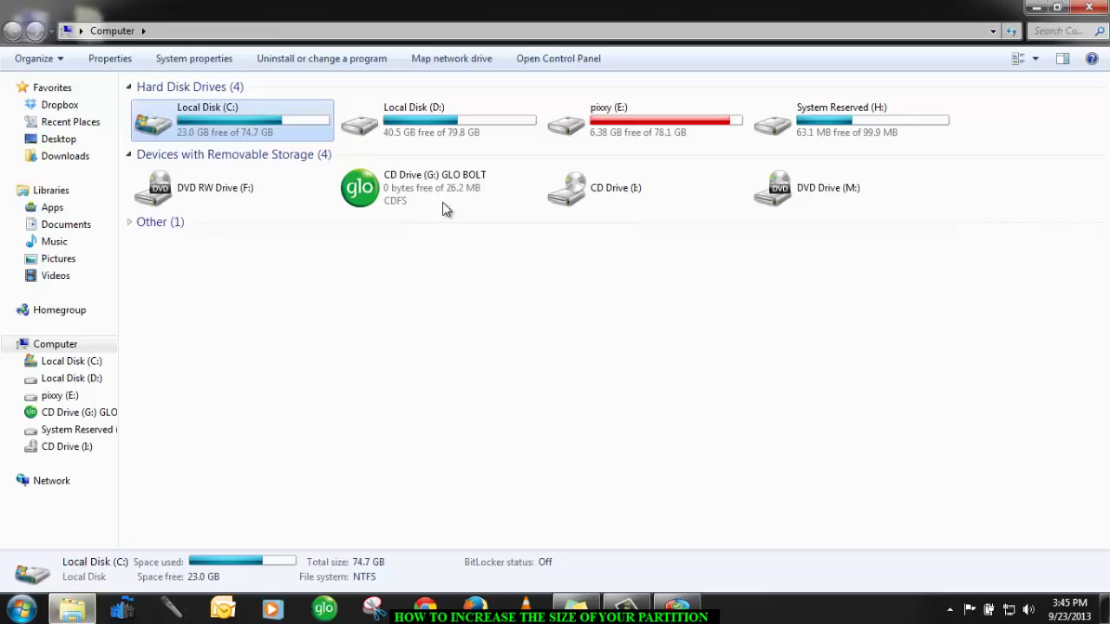
left_click(691, 117)
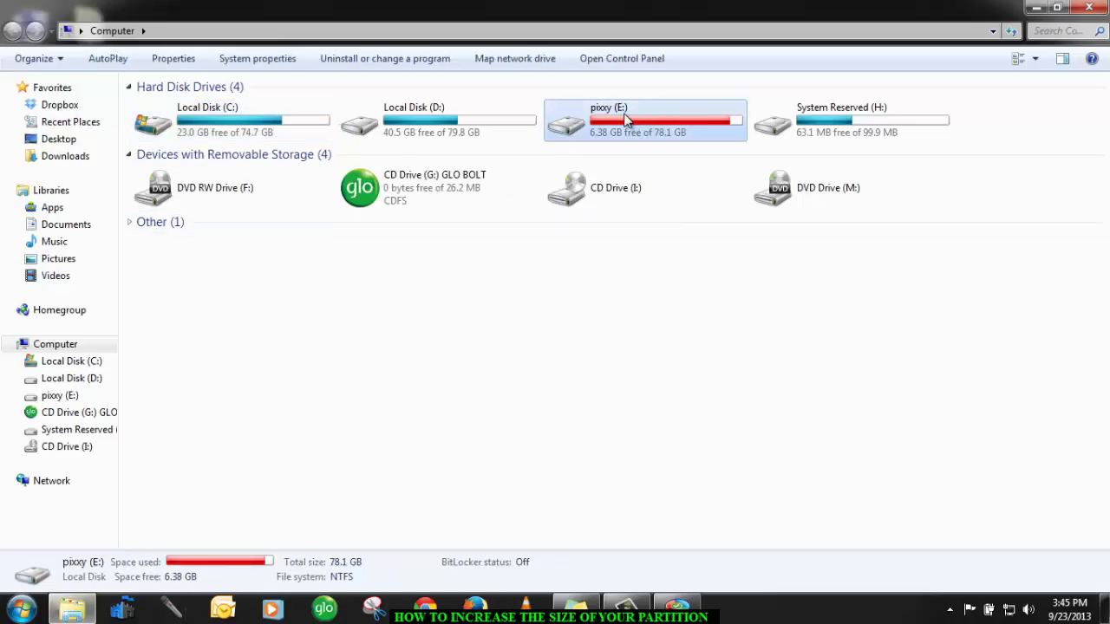
left_click(1038, 8)
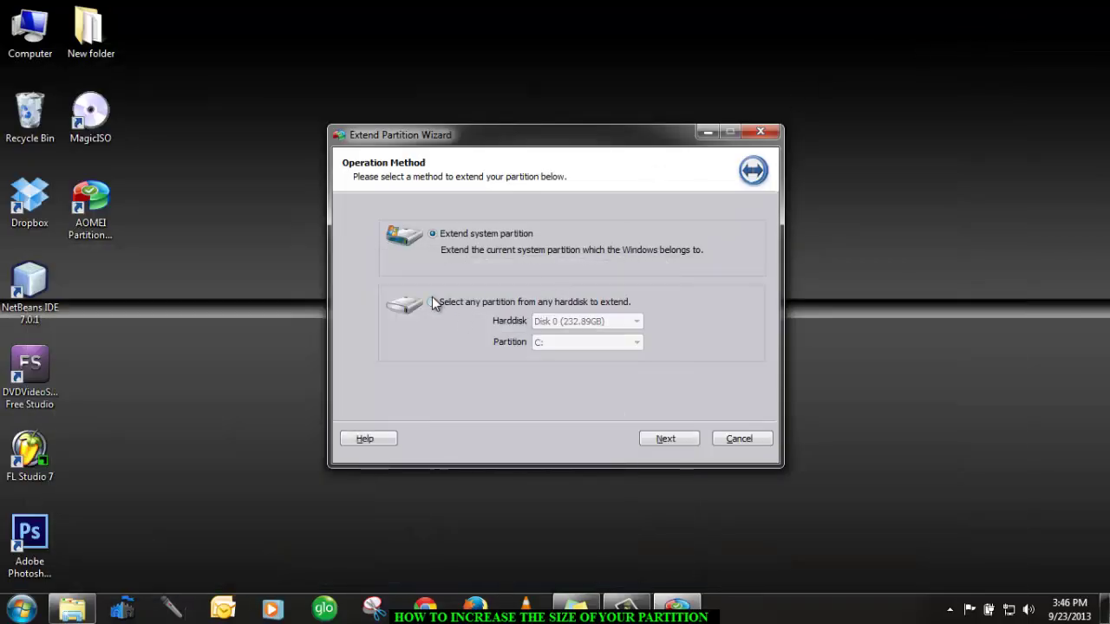
Choose to extend any partition, keeping Disk 0 (232.89GB) and picking E: pixxy.
left_click(432, 302)
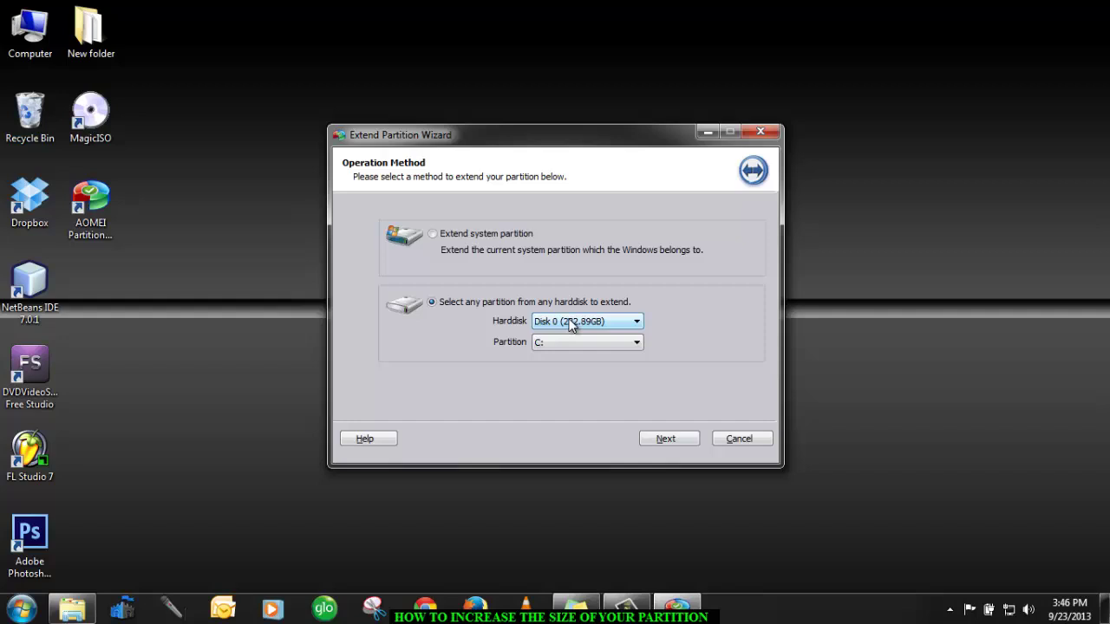
left_click(621, 322)
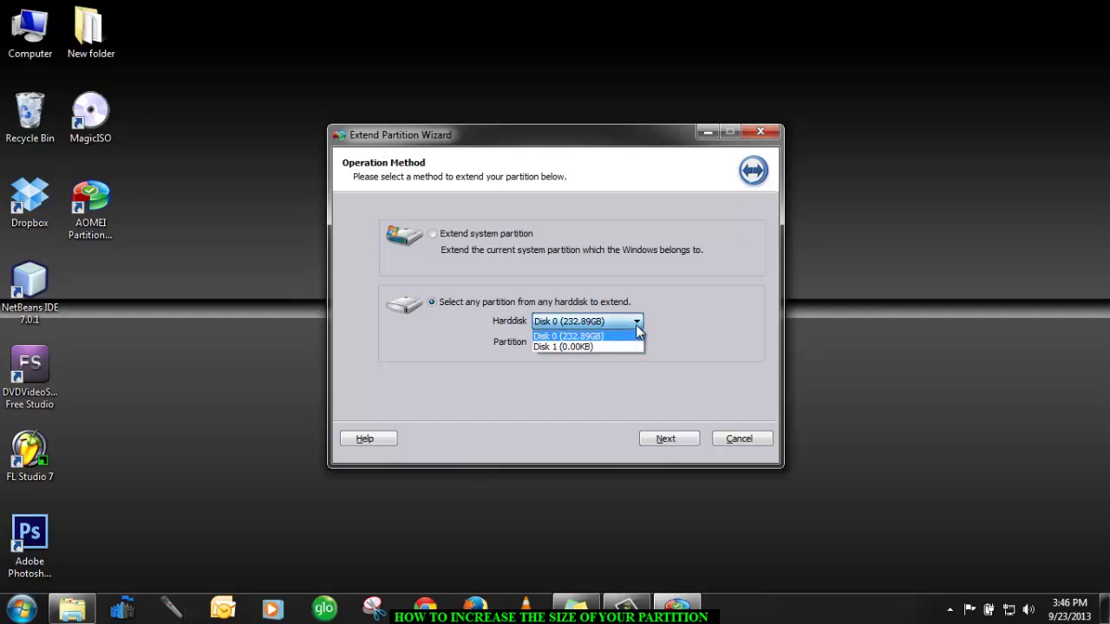
left_click(637, 323)
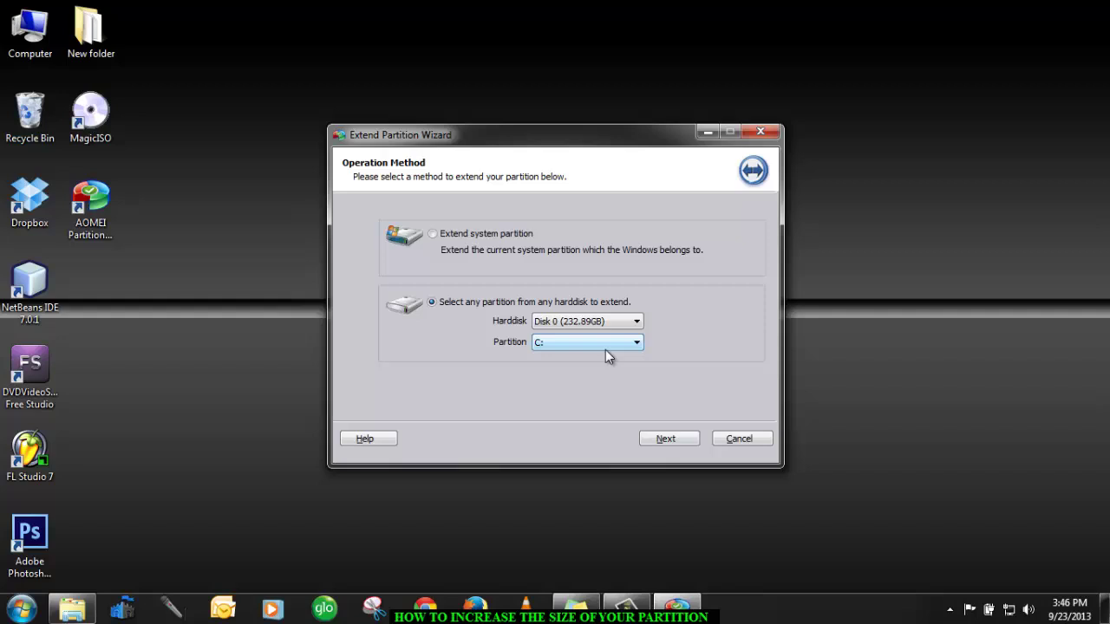
left_click(633, 344)
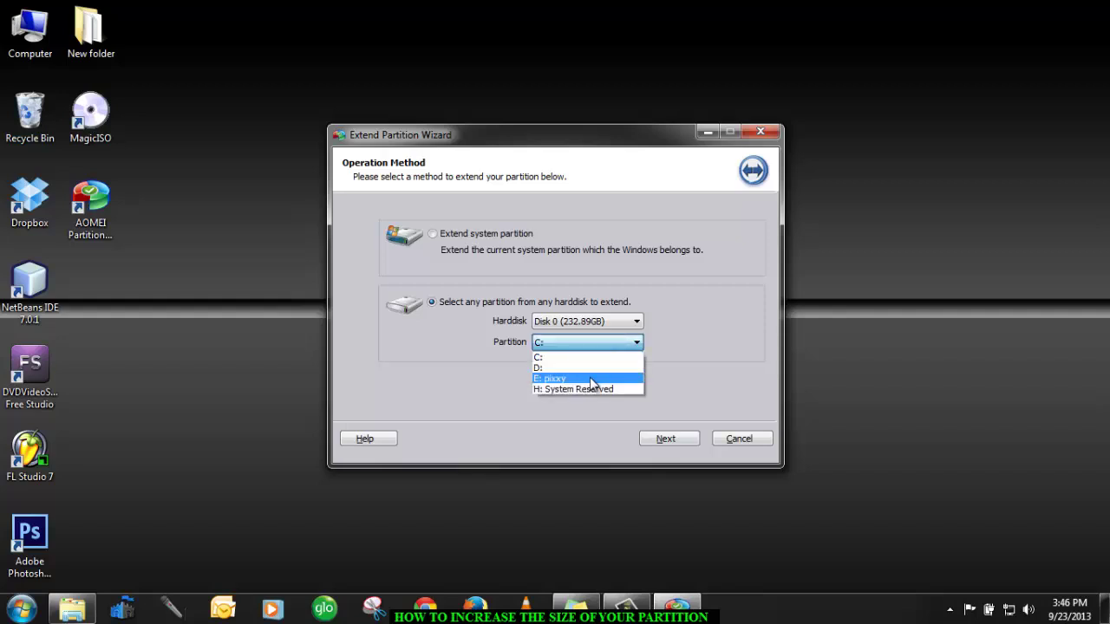
left_click(590, 379)
left_click(72, 609)
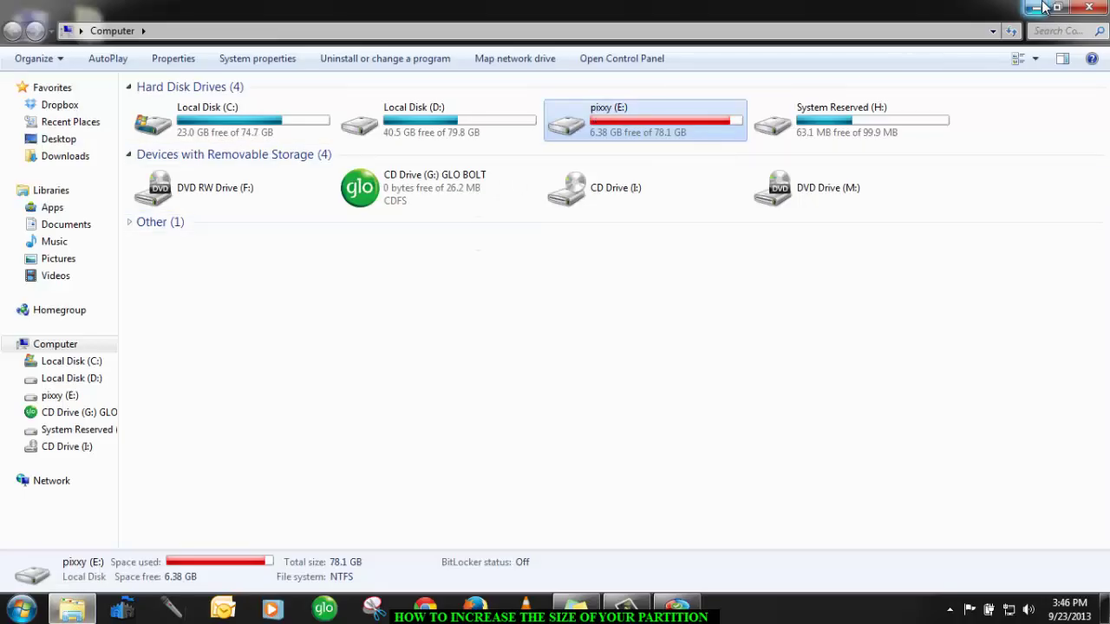
left_click(1043, 7)
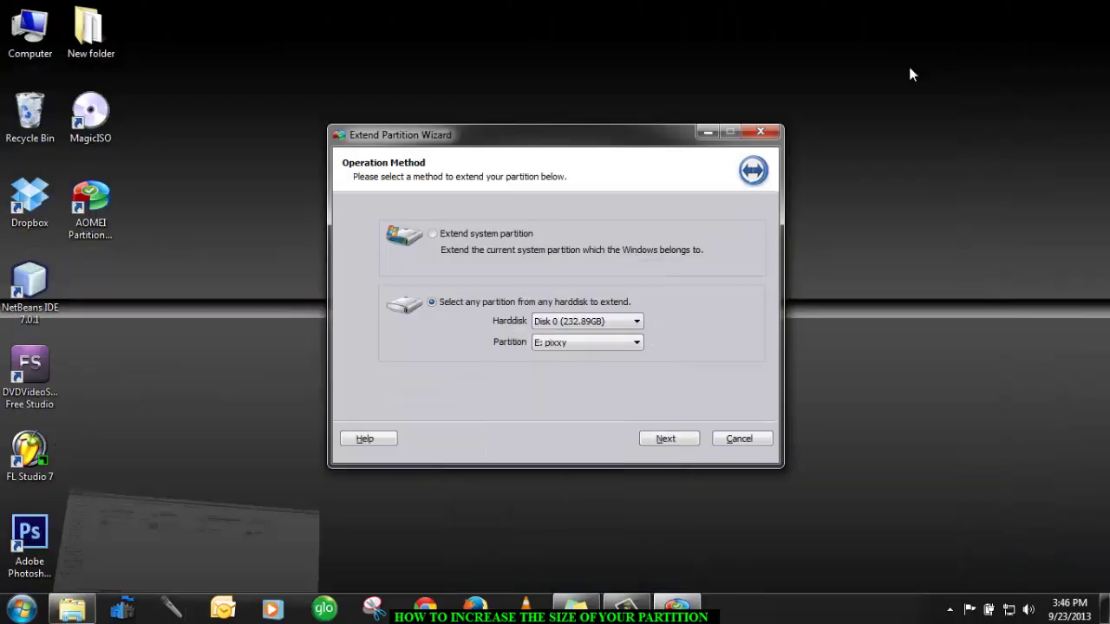
Advance past the Operation Method page to the Select Partitions page, with D: Local Disk offering space.
left_click(673, 440)
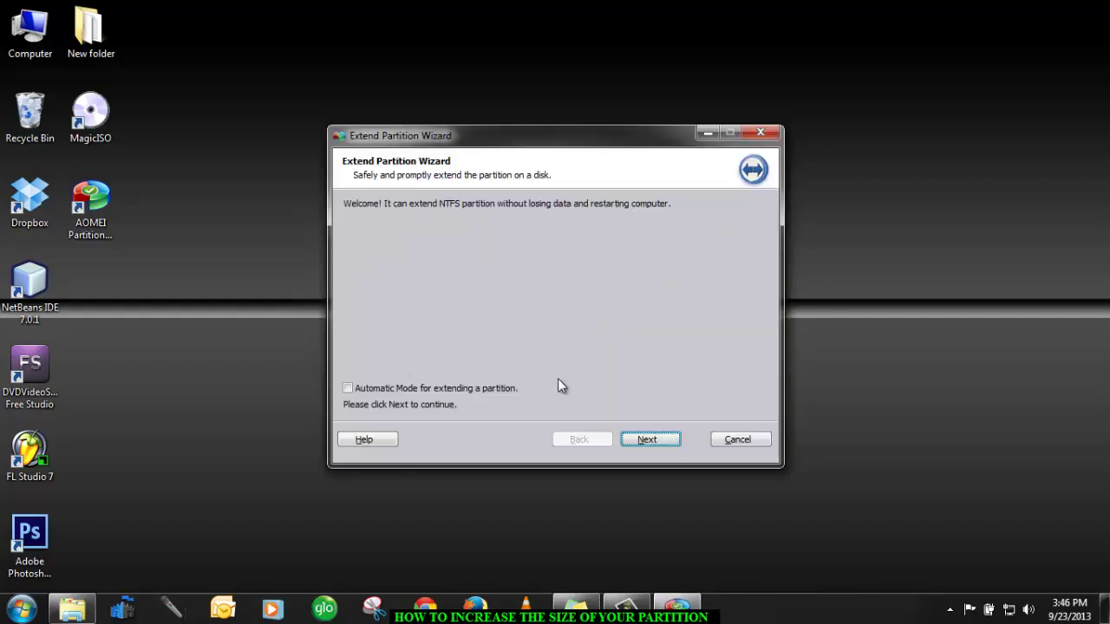
left_click(653, 441)
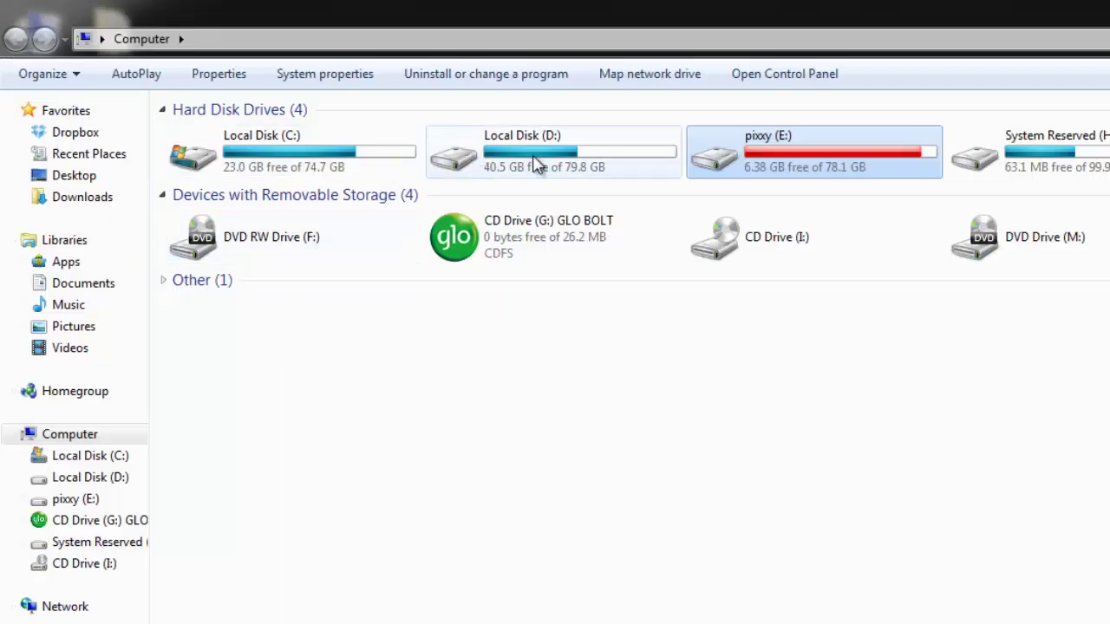
Select Local Disk (D:), 40.59GB free of 79.87GB, as the partition donating space.
left_click(531, 178)
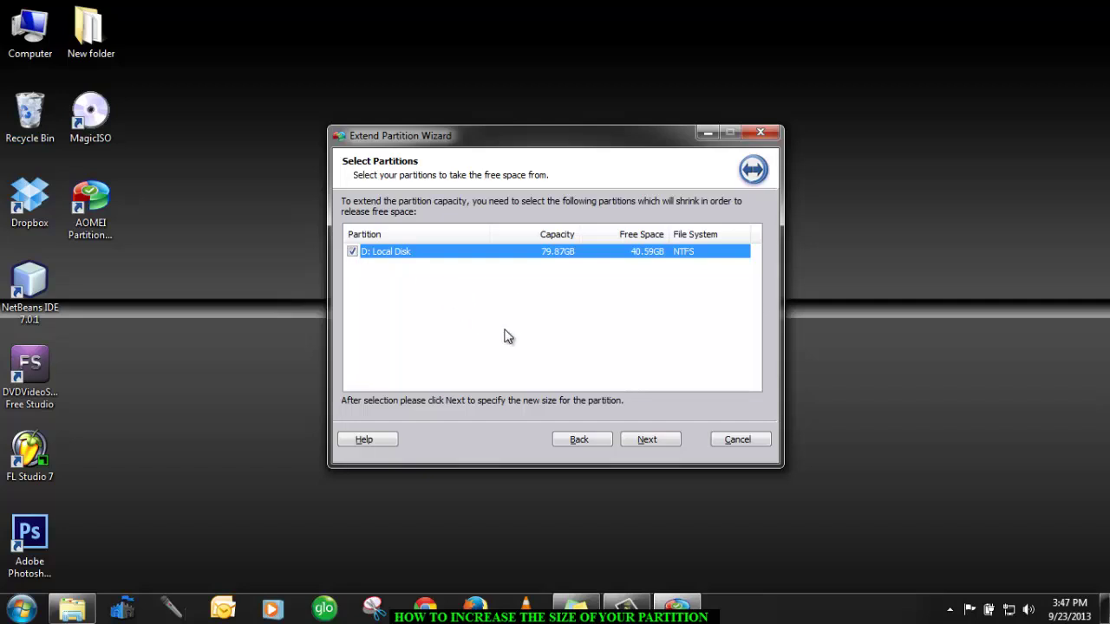
Advance to the Partition New Size page and restore the Explorer drive list.
left_click(648, 440)
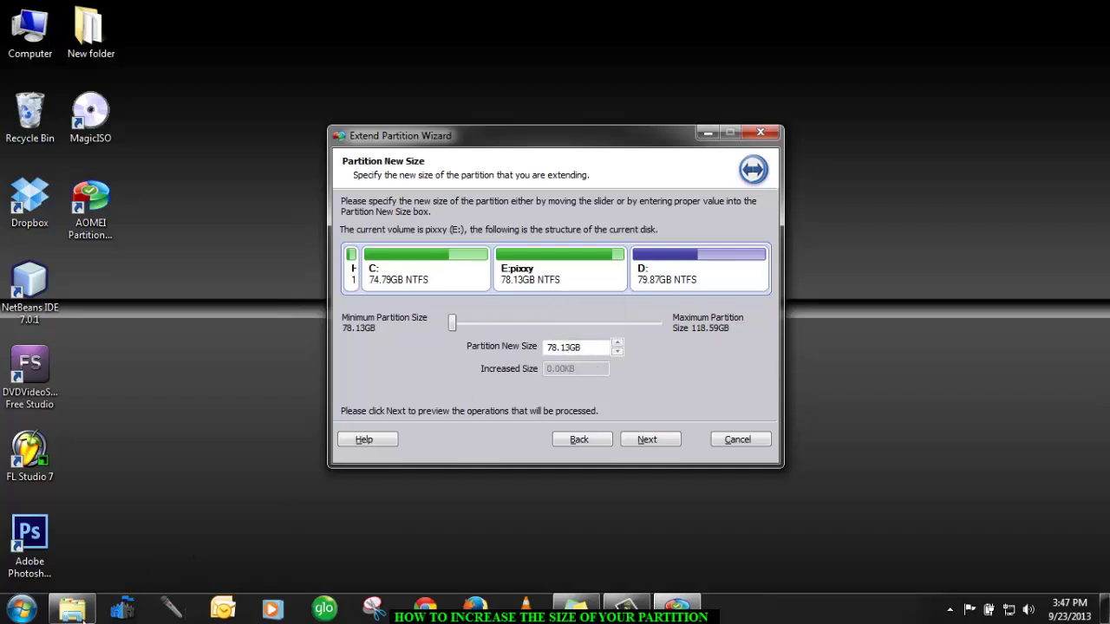
left_click(72, 610)
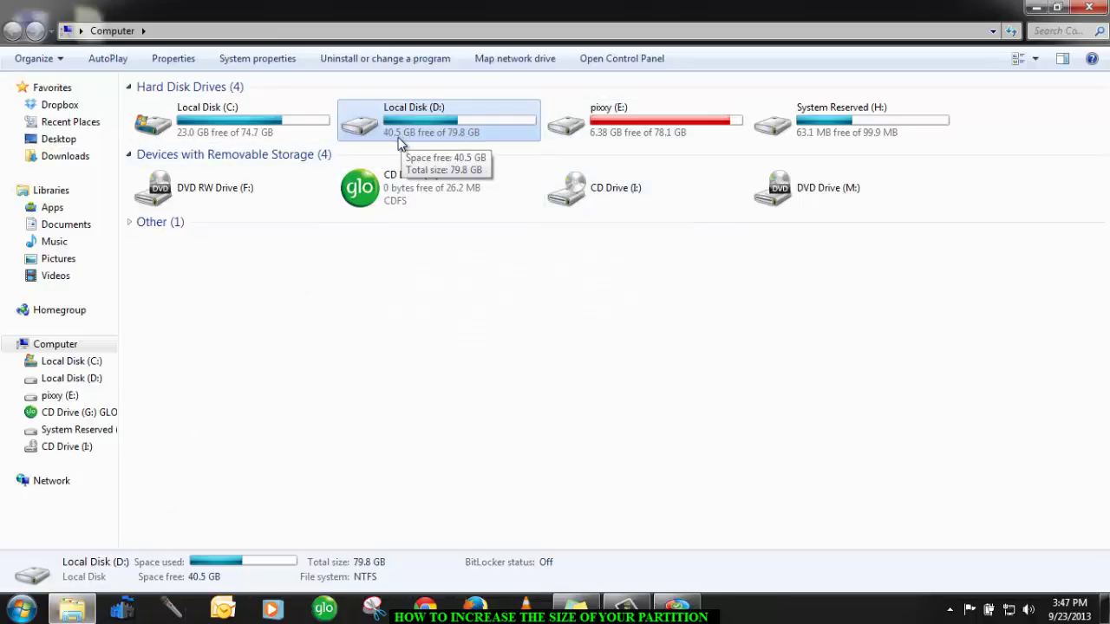
Confirm pixxy (E:) is still 78.1 GB in Explorer, then hide Explorer again.
left_click(680, 137)
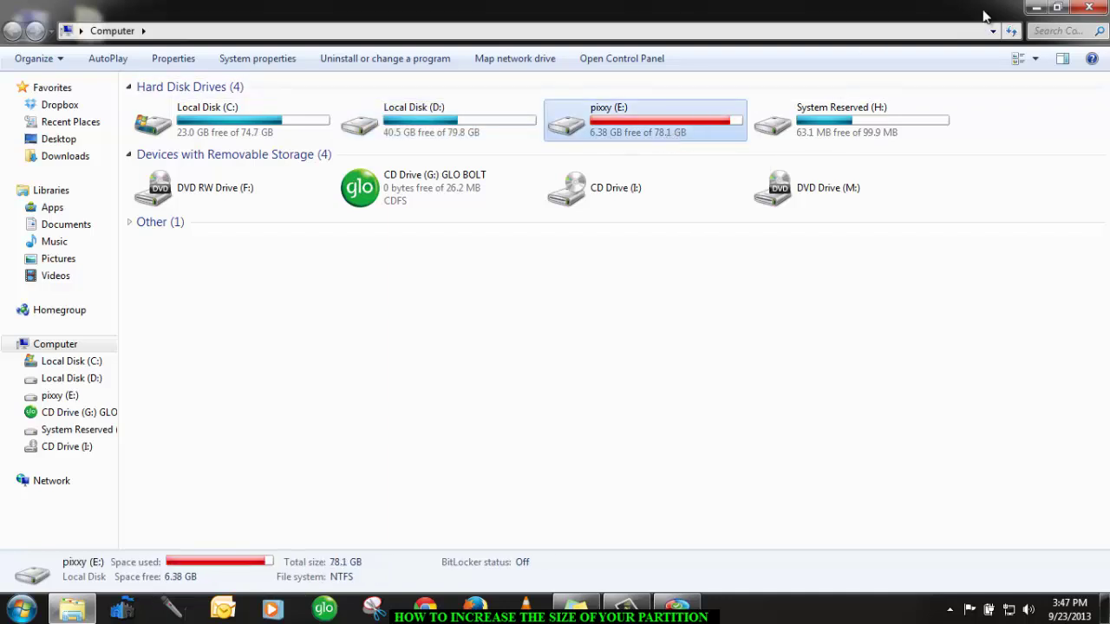
left_click(1030, 8)
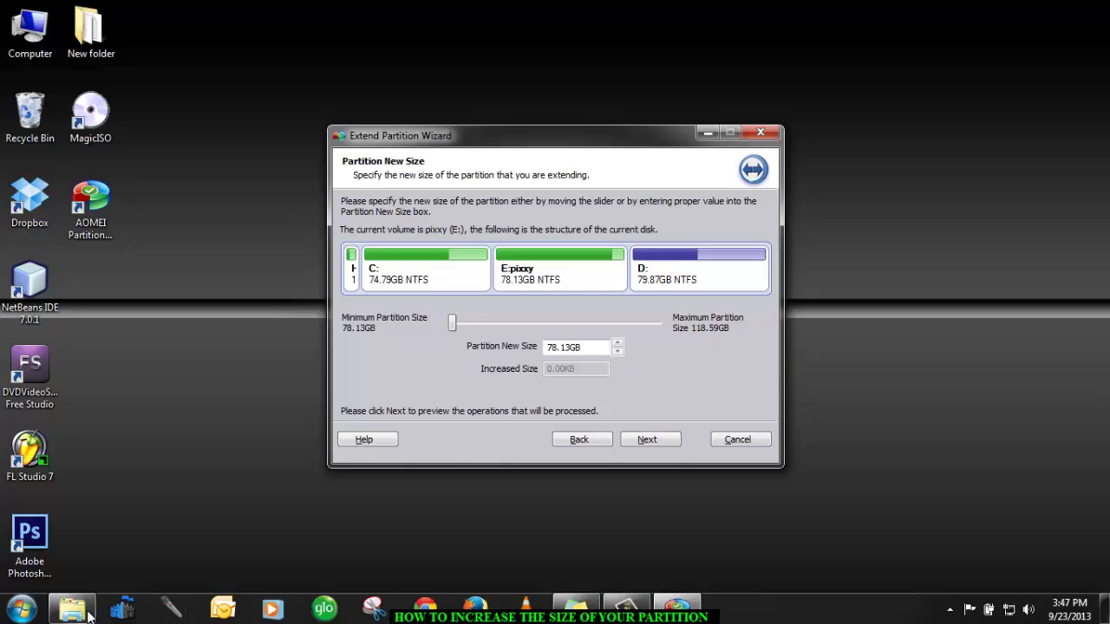
left_click(73, 610)
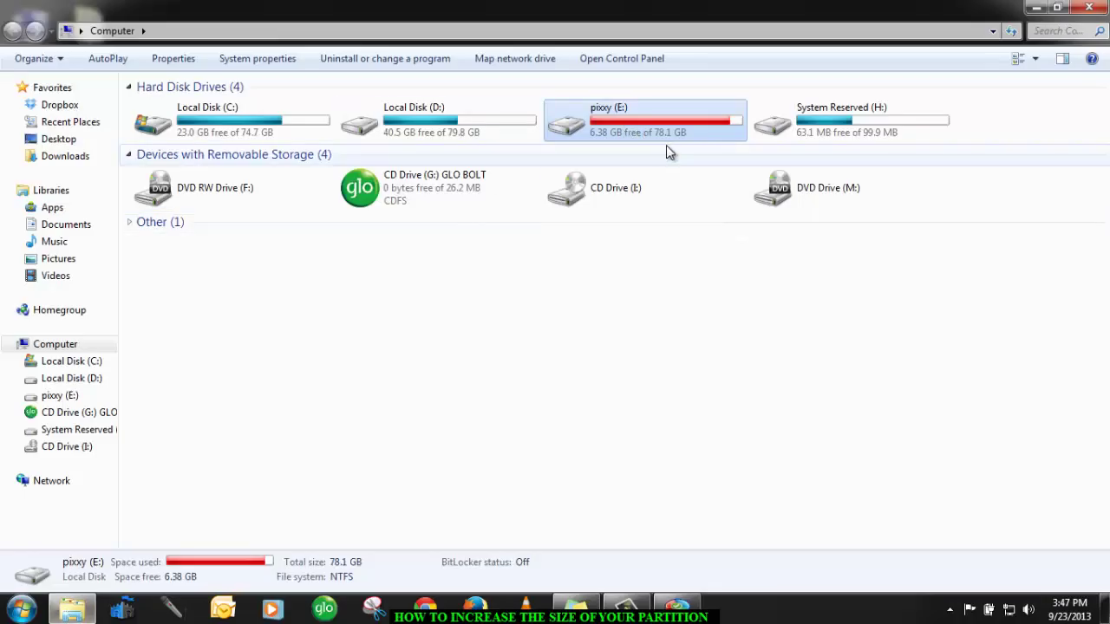
left_click(1037, 7)
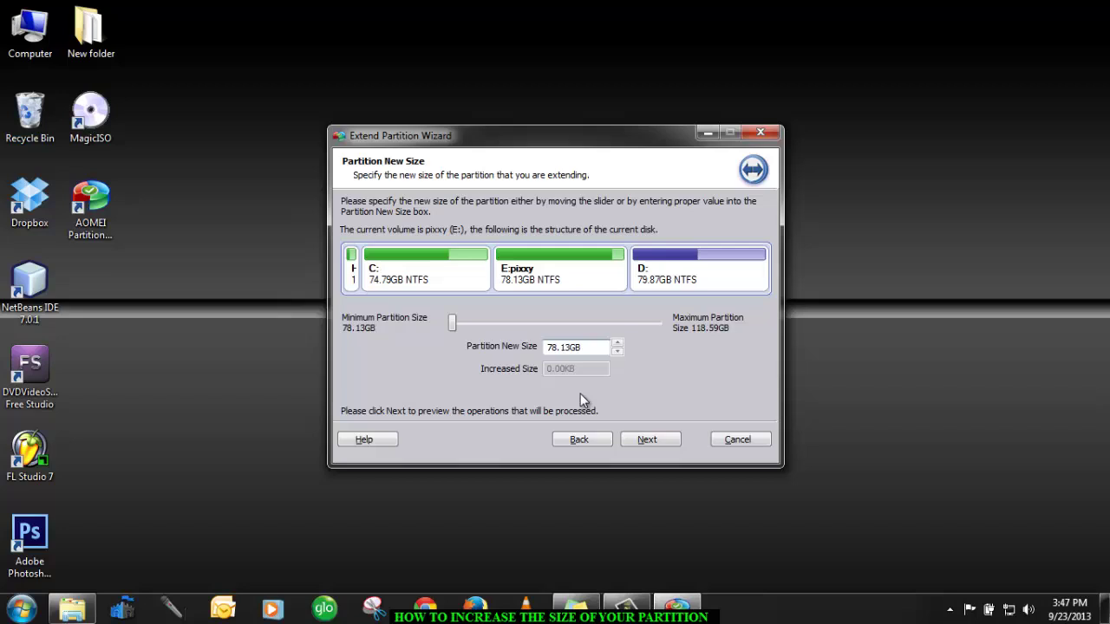
Change pixxy (E:)'s new size from 78.13GB to 98.13GB, shrinking D: to 59.88GB.
key("Delete")
type("9")
left_click(209, 490)
left_click(72, 610)
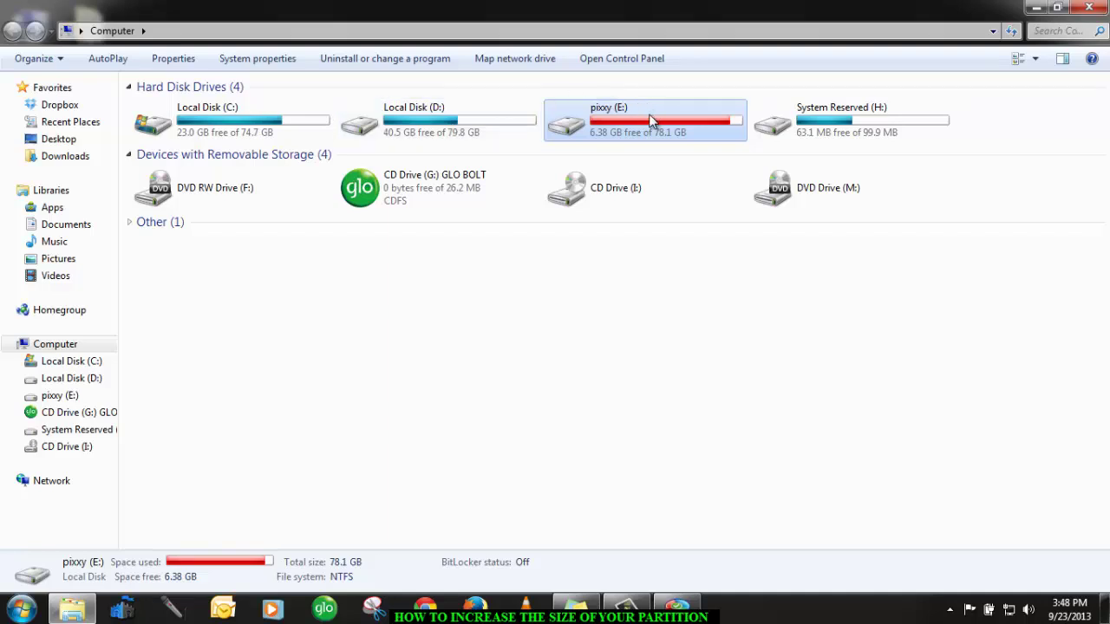
left_click(1039, 8)
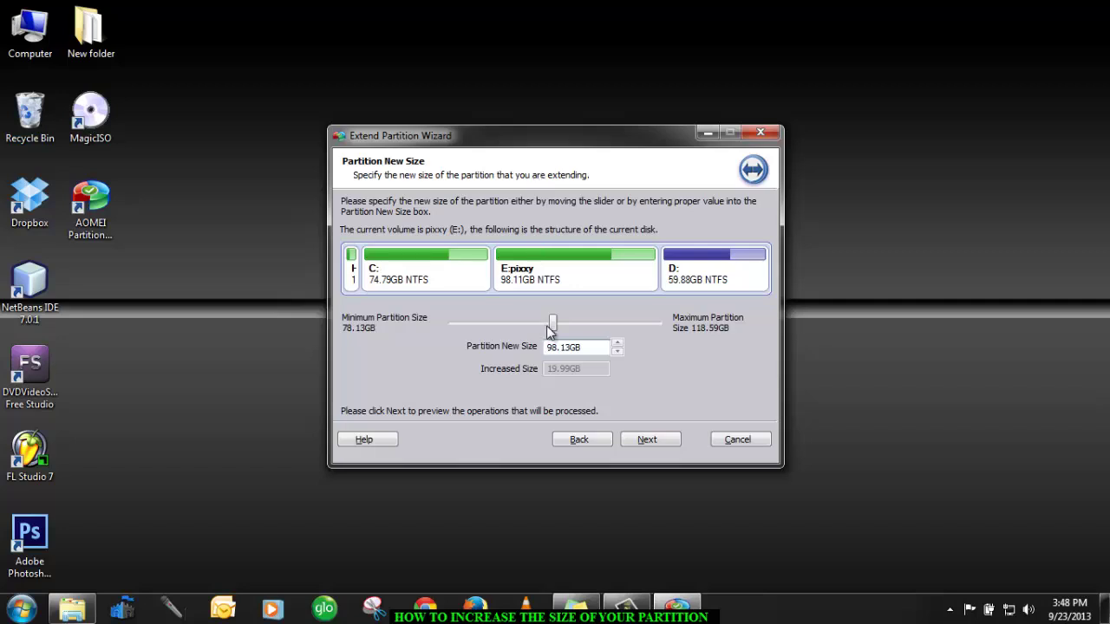
Review the three planned operations in Hard Disk Layout and choose Proceed.
left_click(645, 441)
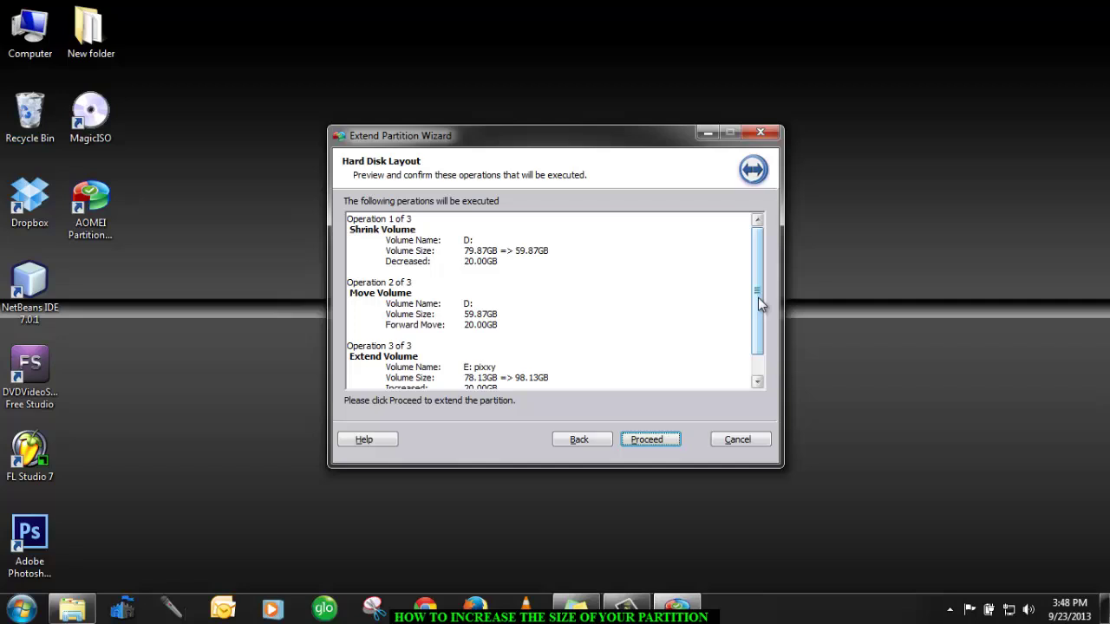
scroll(758, 297, "down", 1)
scroll(753, 297, "up", 1)
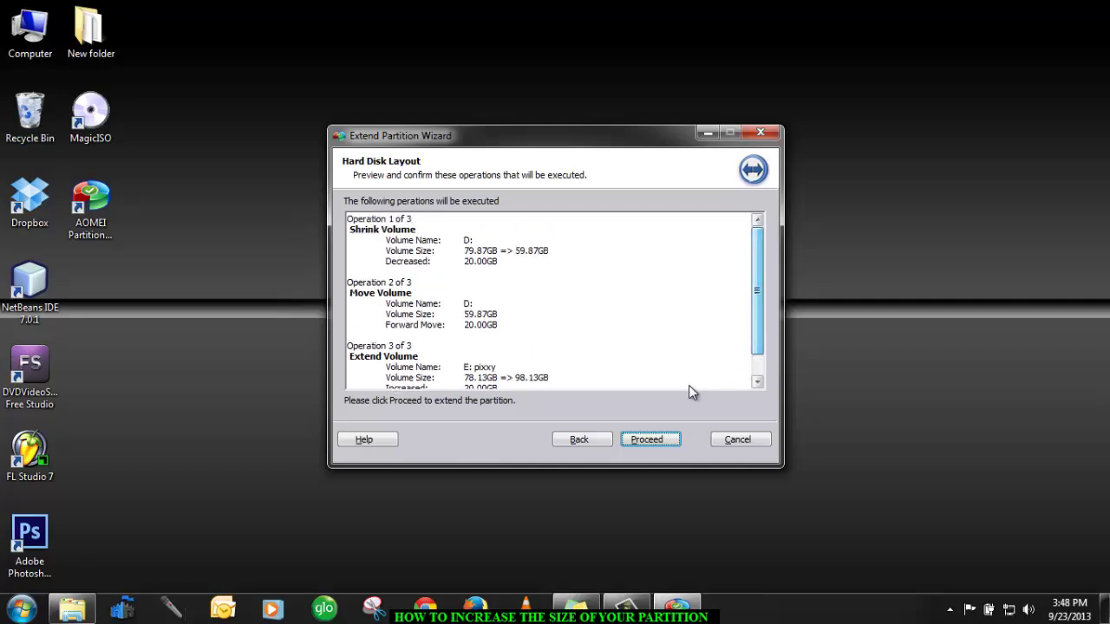
left_click(661, 441)
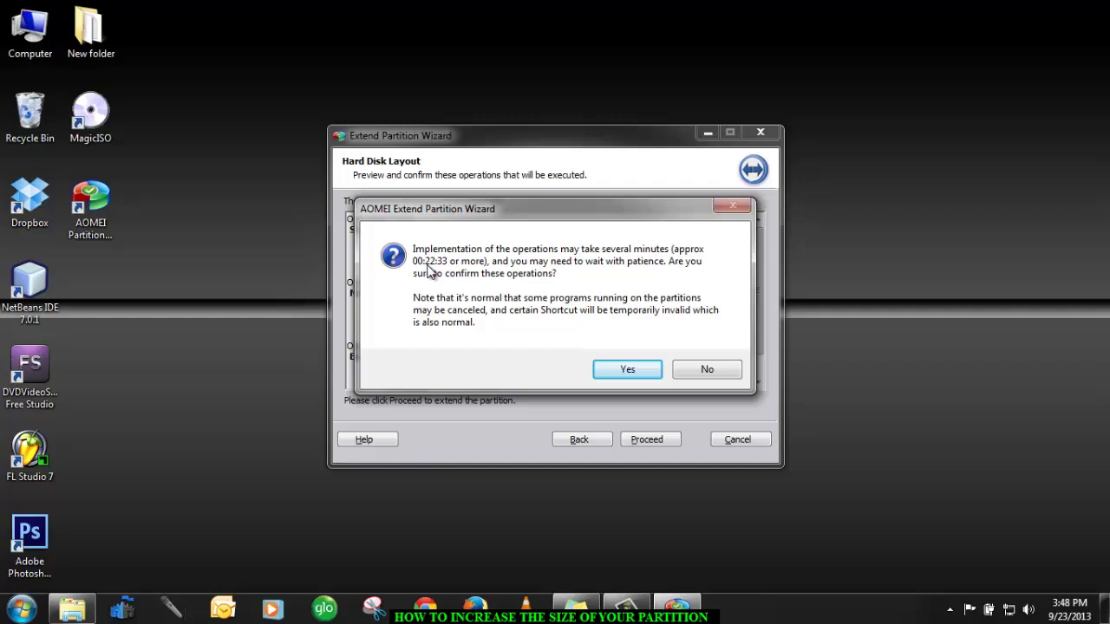
Confirm the resize operations, move the progress window right, and show Explorer beside it.
left_click(627, 369)
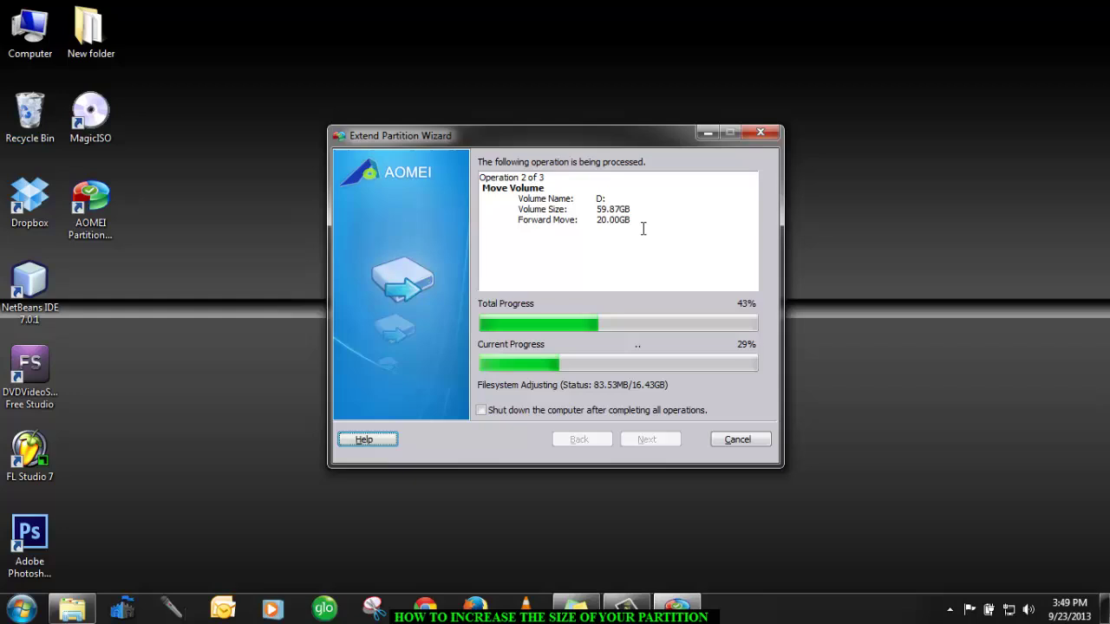
left_click_drag(607, 135, 858, 164)
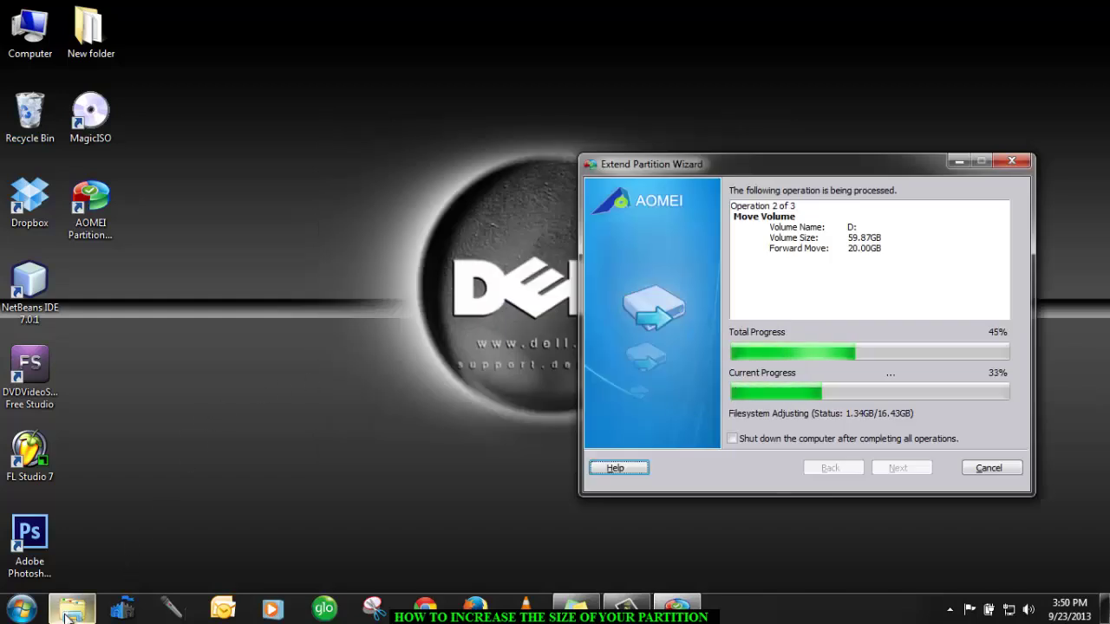
left_click(72, 609)
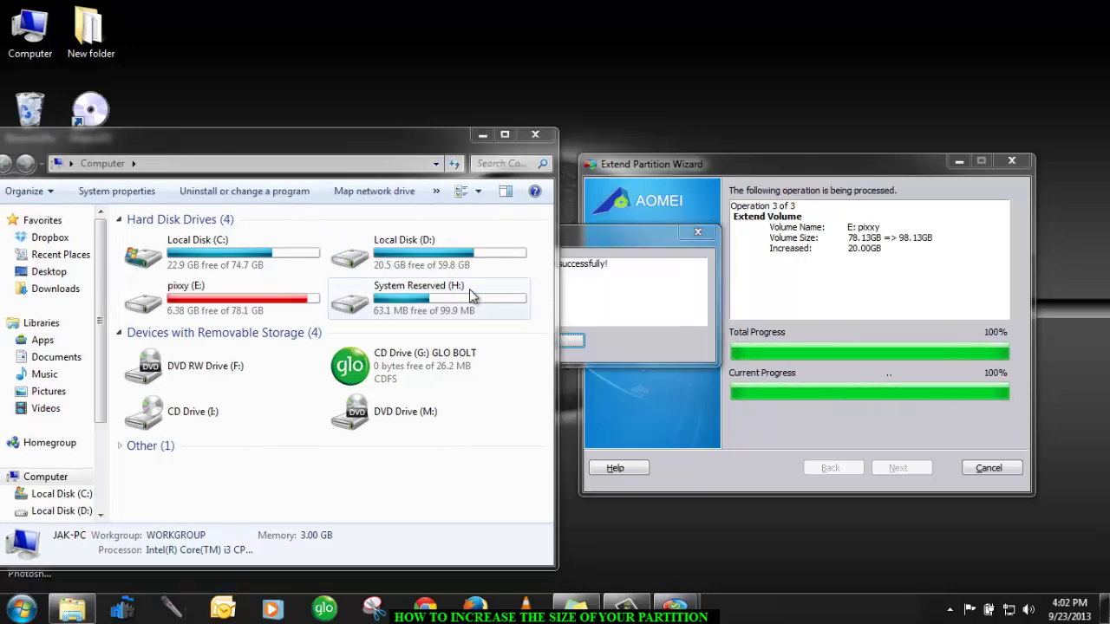
Acknowledge that all operations completed successfully and close the Extend Partition progress wizard.
left_click_drag(621, 241, 809, 279)
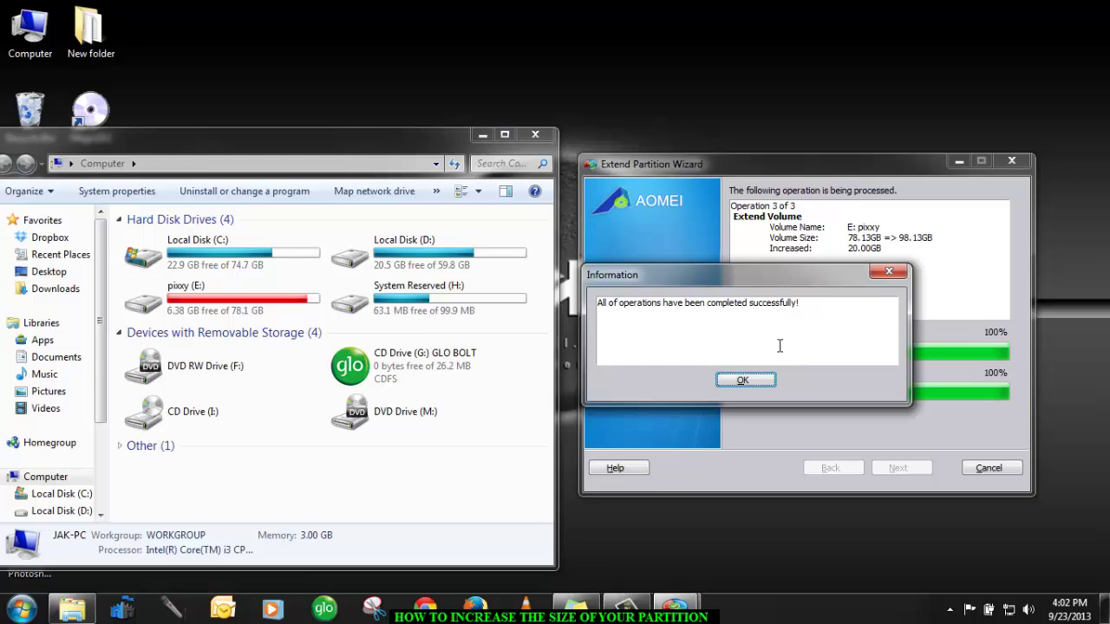
left_click(752, 379)
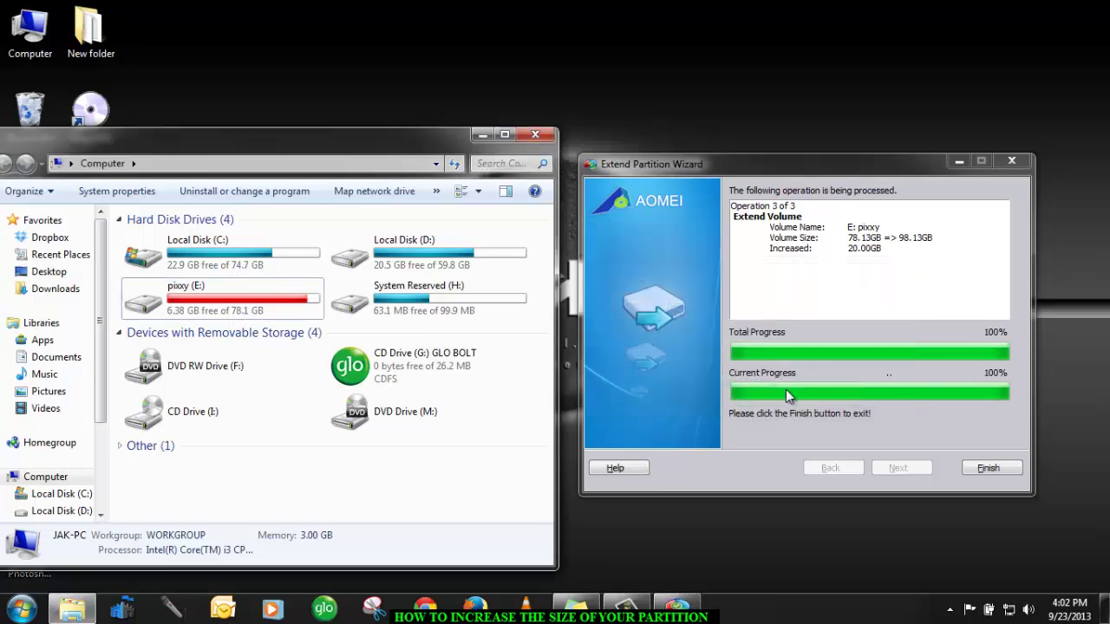
left_click(995, 467)
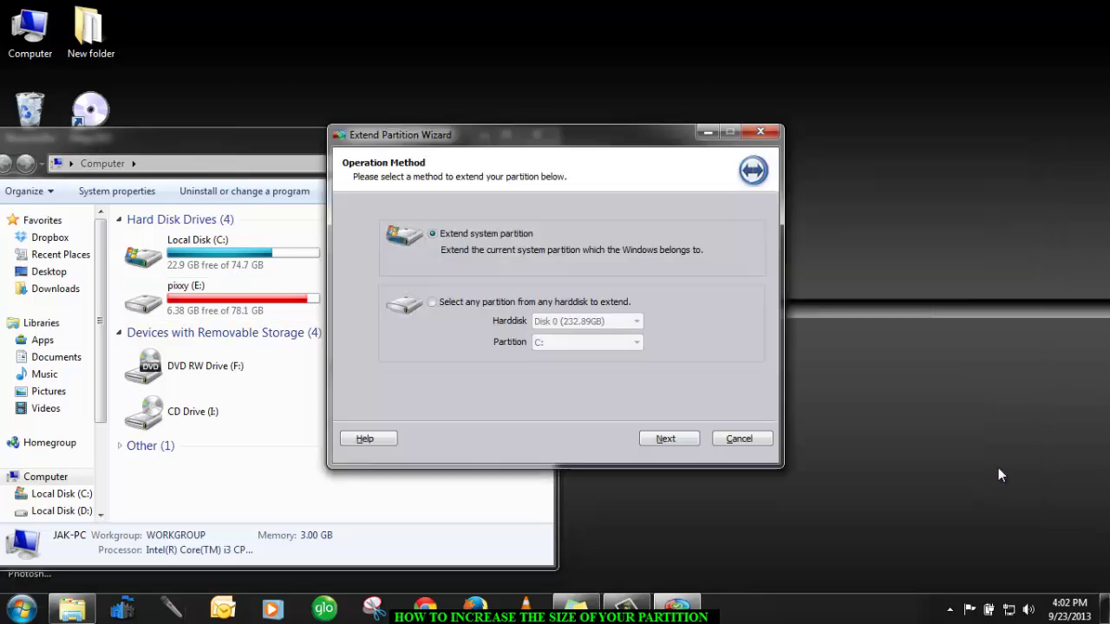
Cancel the new Extend Partition wizard, minimize AOMEI and center the Computer window.
left_click(739, 439)
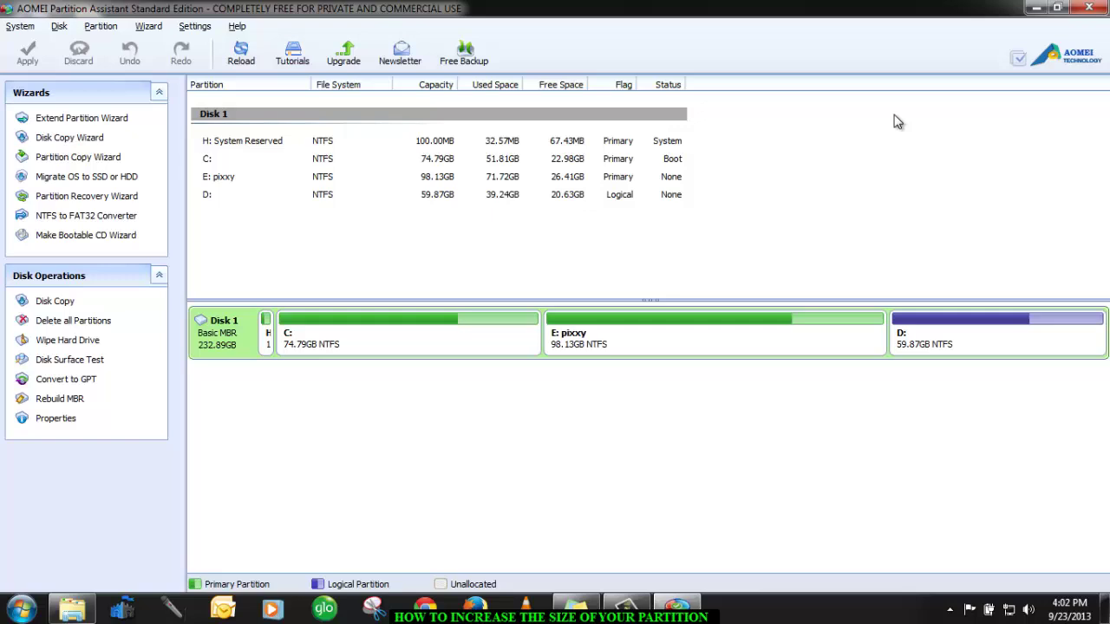
left_click(1037, 7)
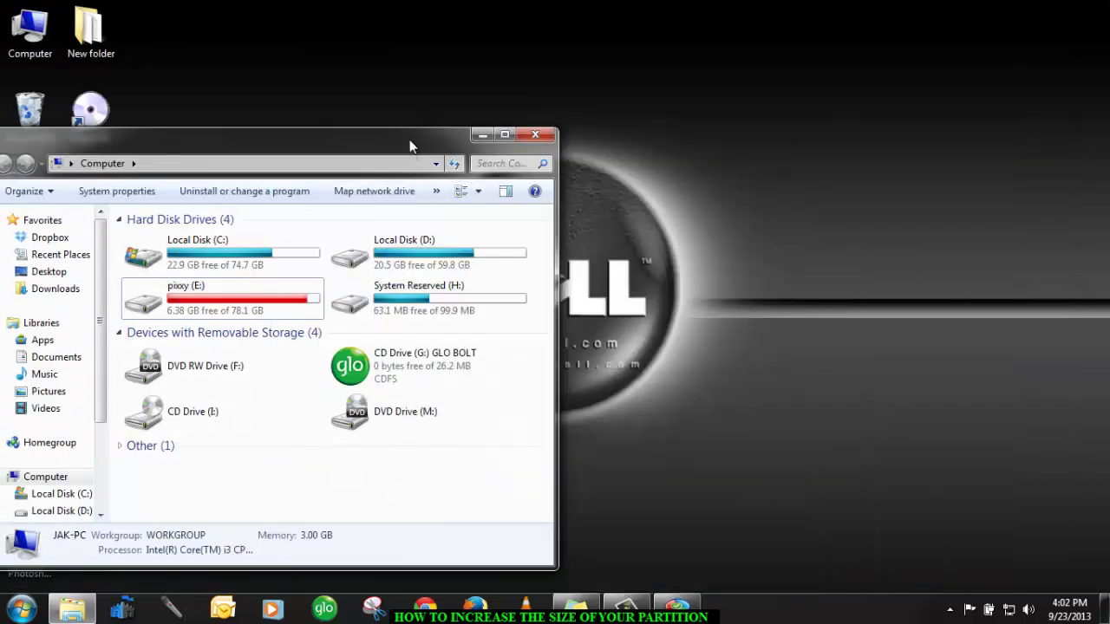
left_click_drag(411, 146, 678, 151)
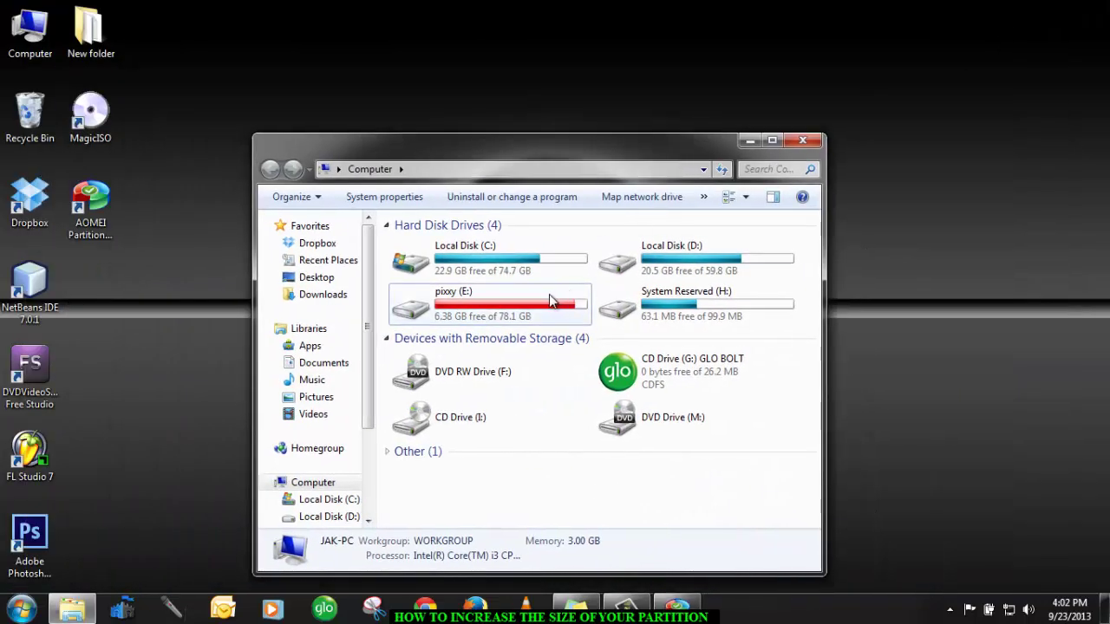
Reopen Computer maximized to confirm pixxy (E:) shows 26.3 GB free of 98.1 GB.
left_click(803, 141)
double_click(28, 33)
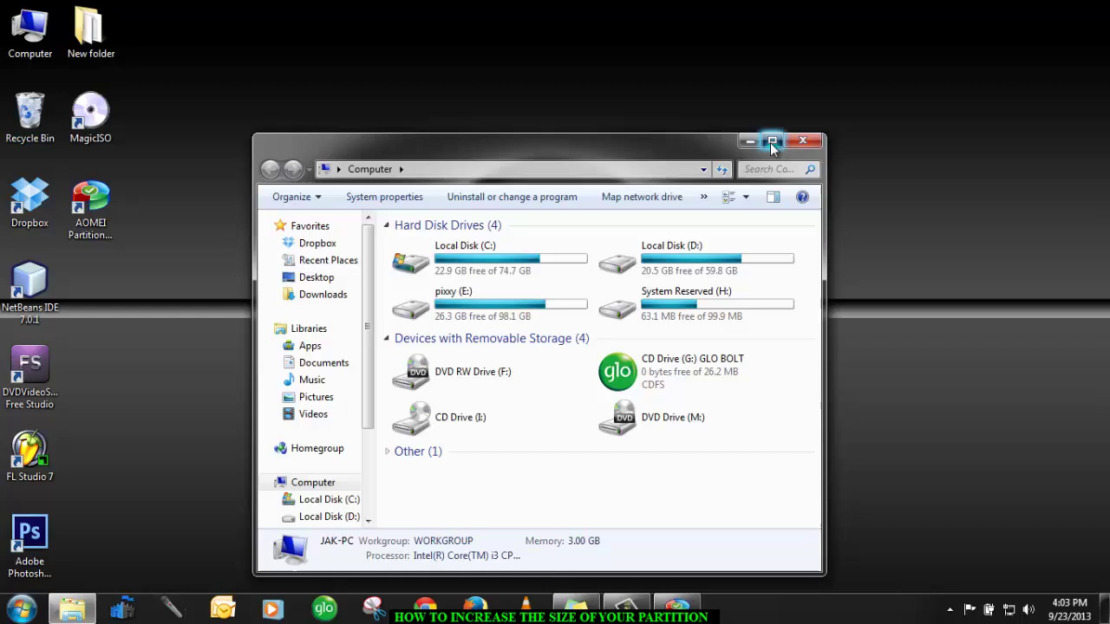
left_click(772, 141)
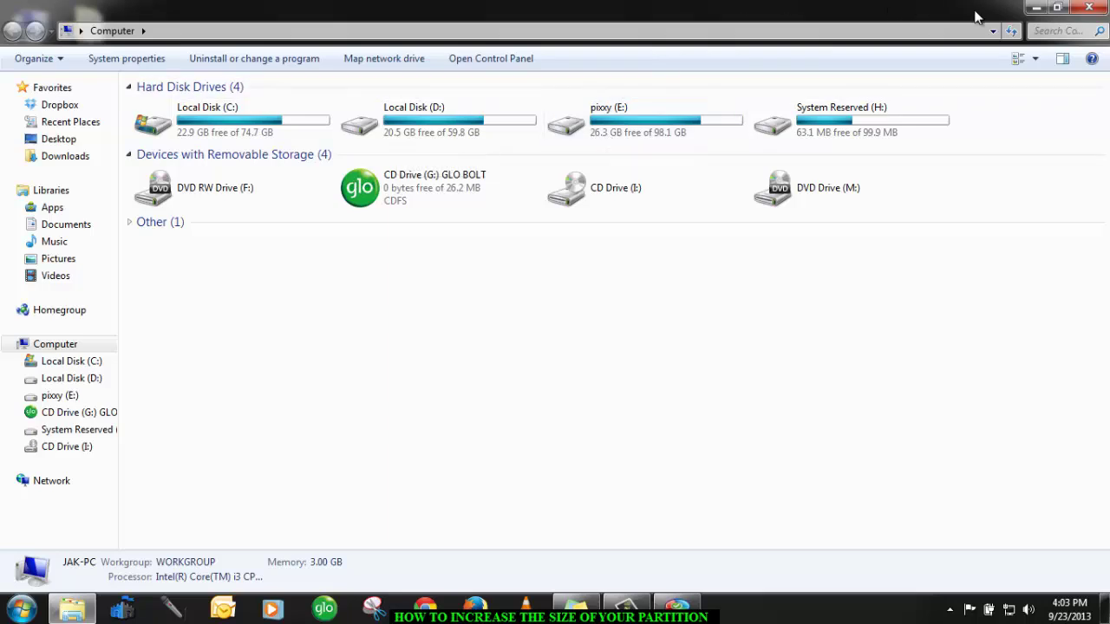
Bring AOMEI back to view the disk map with E: pixxy at 98.13GB and D: at 59.87GB.
left_click(1036, 8)
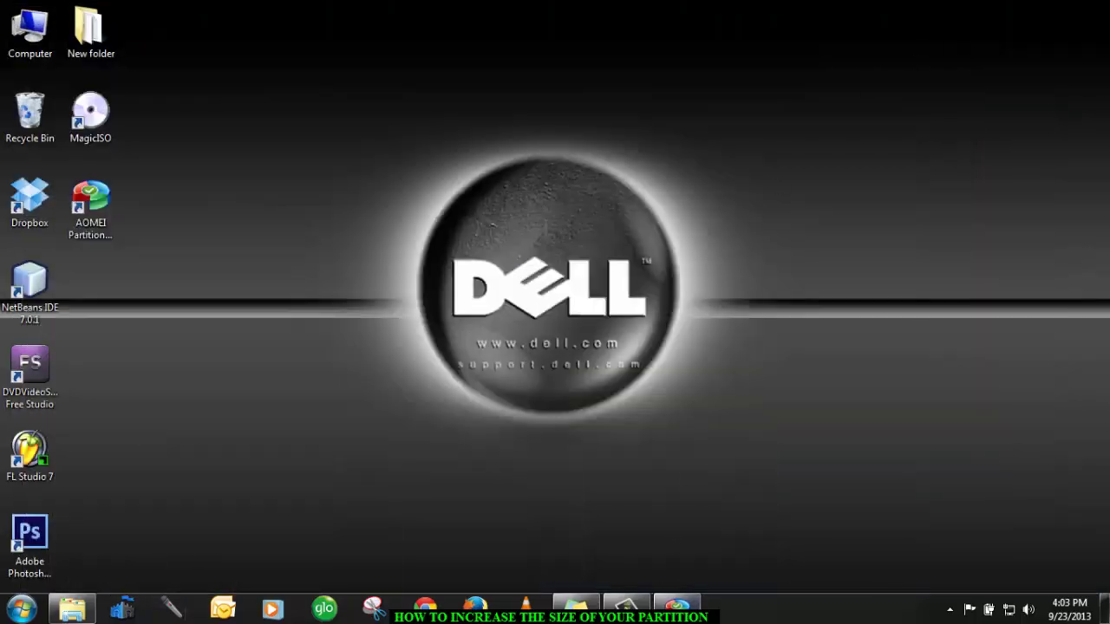
left_click(677, 607)
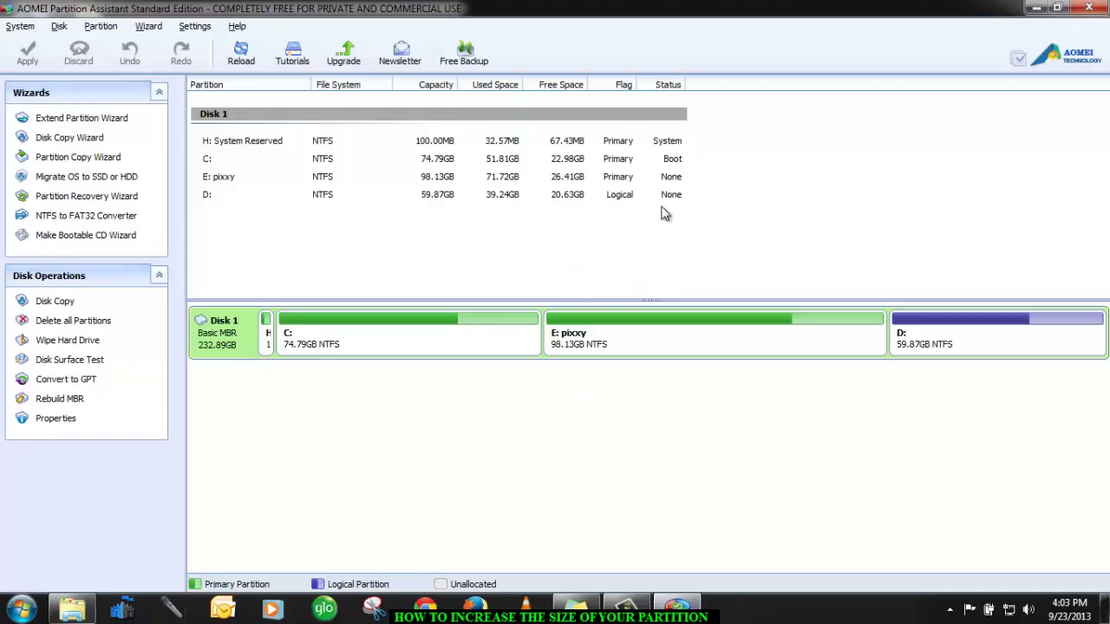